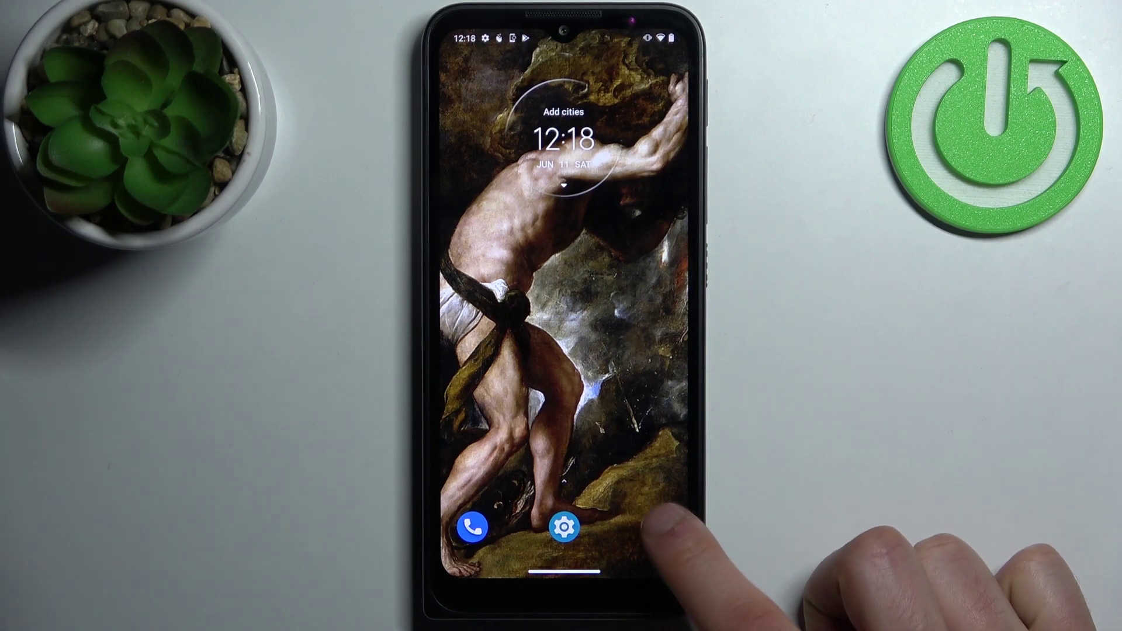
Launch the camera from the home screen and open its settings
left_click(656, 526)
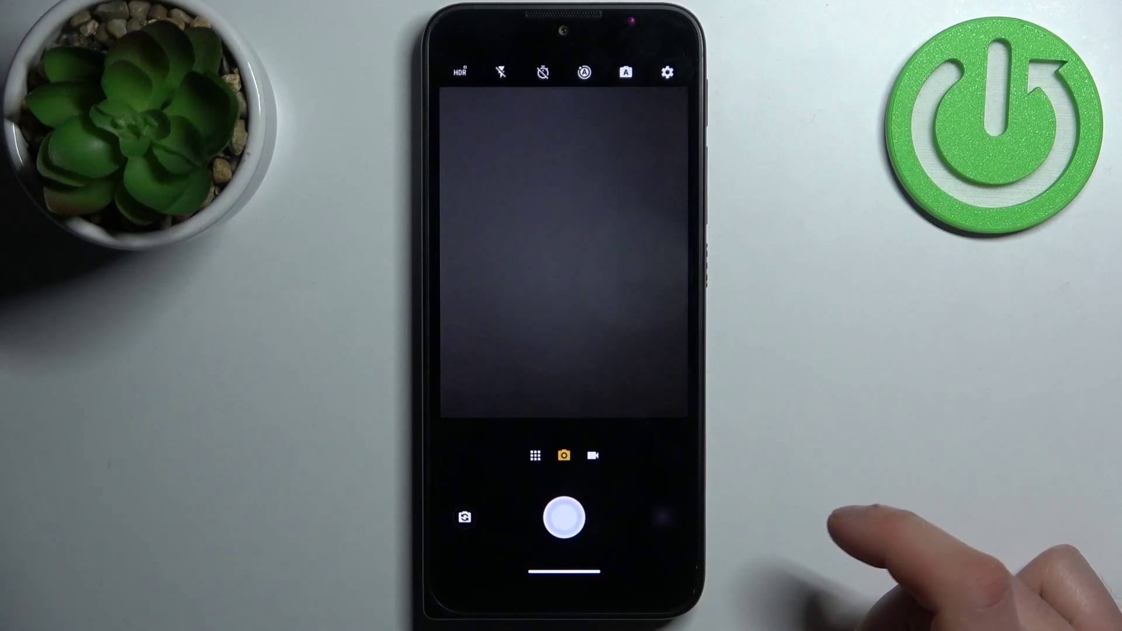
left_click(668, 73)
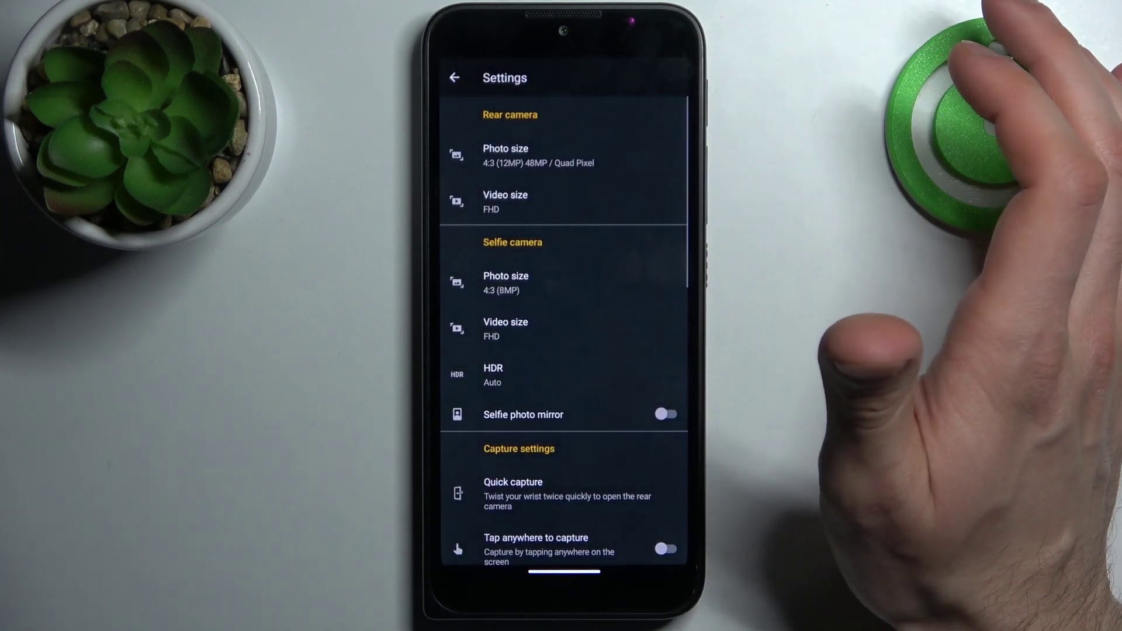
scroll(564, 334, "down", 3)
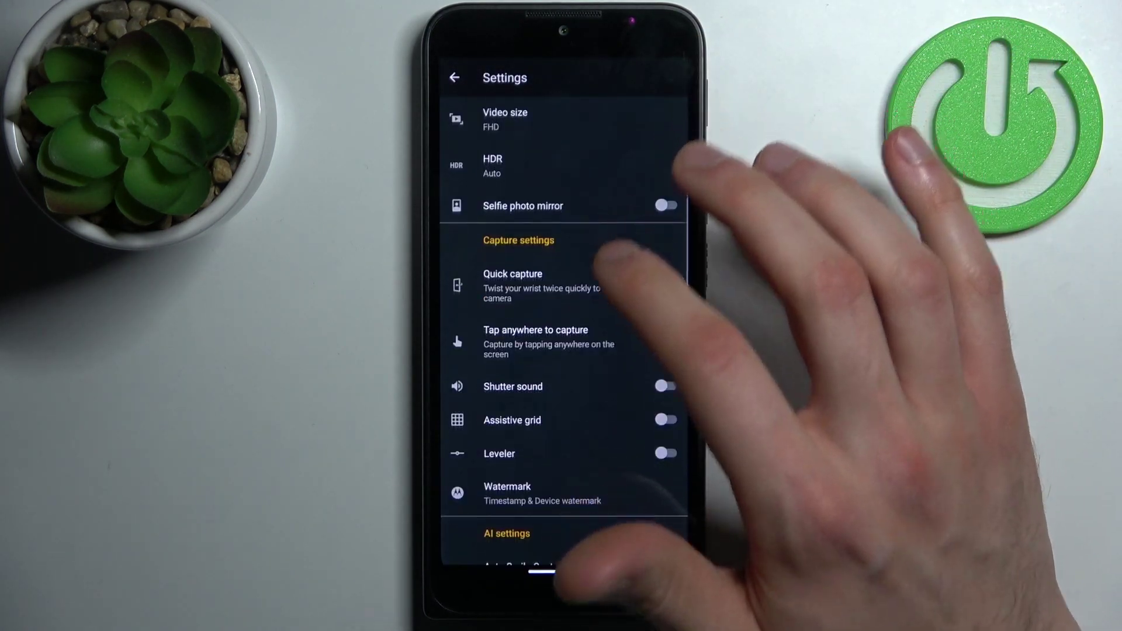
Open Watermark settings, toggle Device watermark off and on, and select the Signature field
left_click(526, 493)
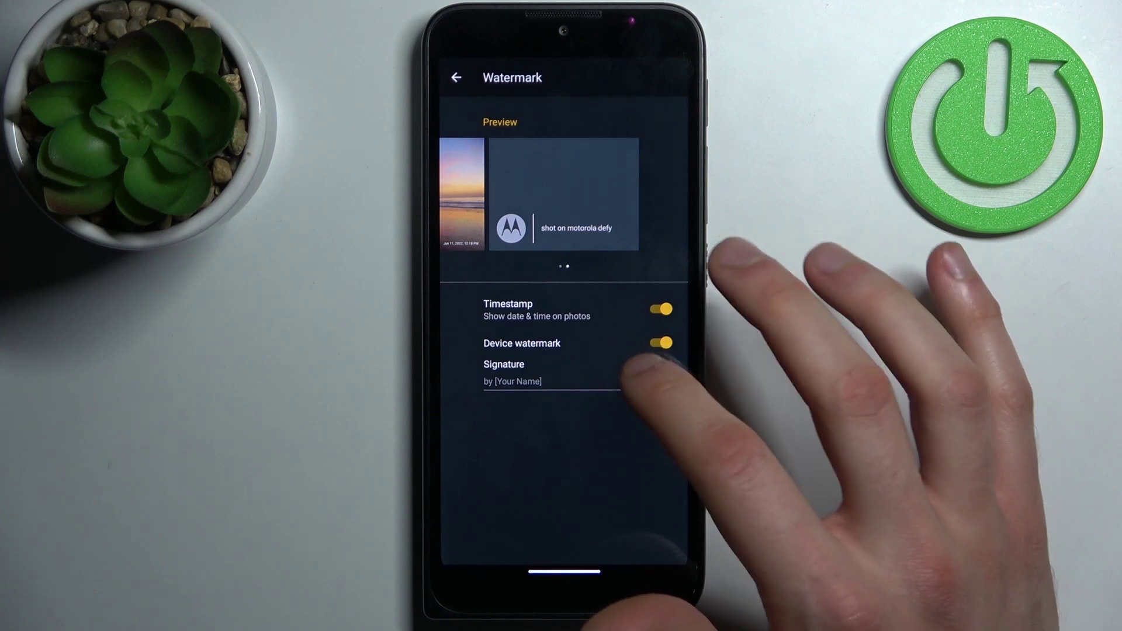
left_click(662, 343)
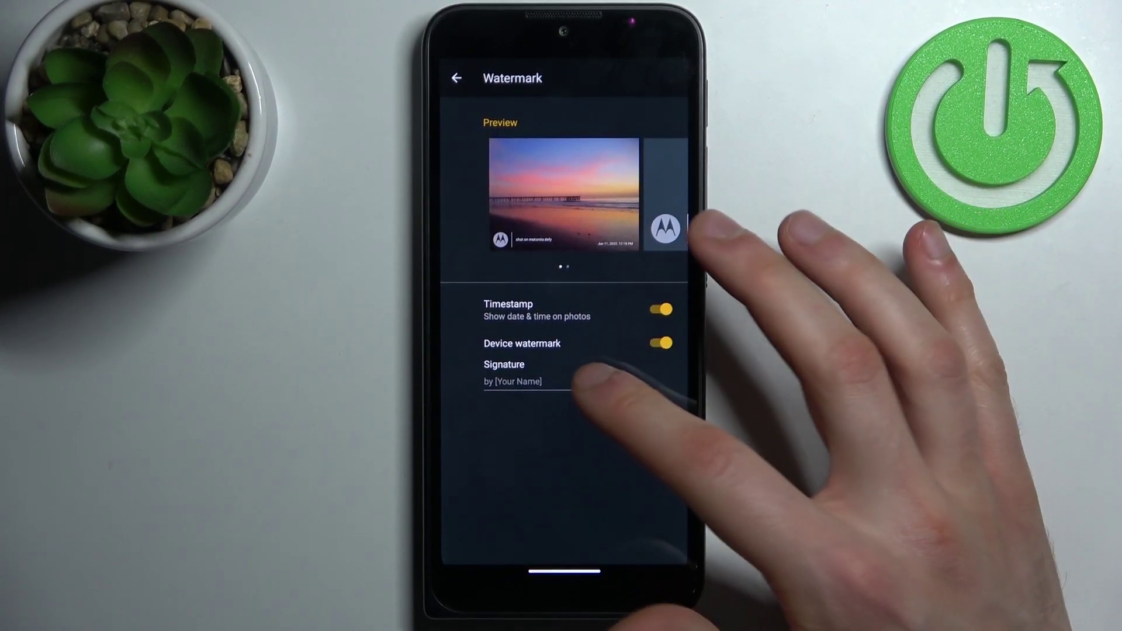
left_click(584, 377)
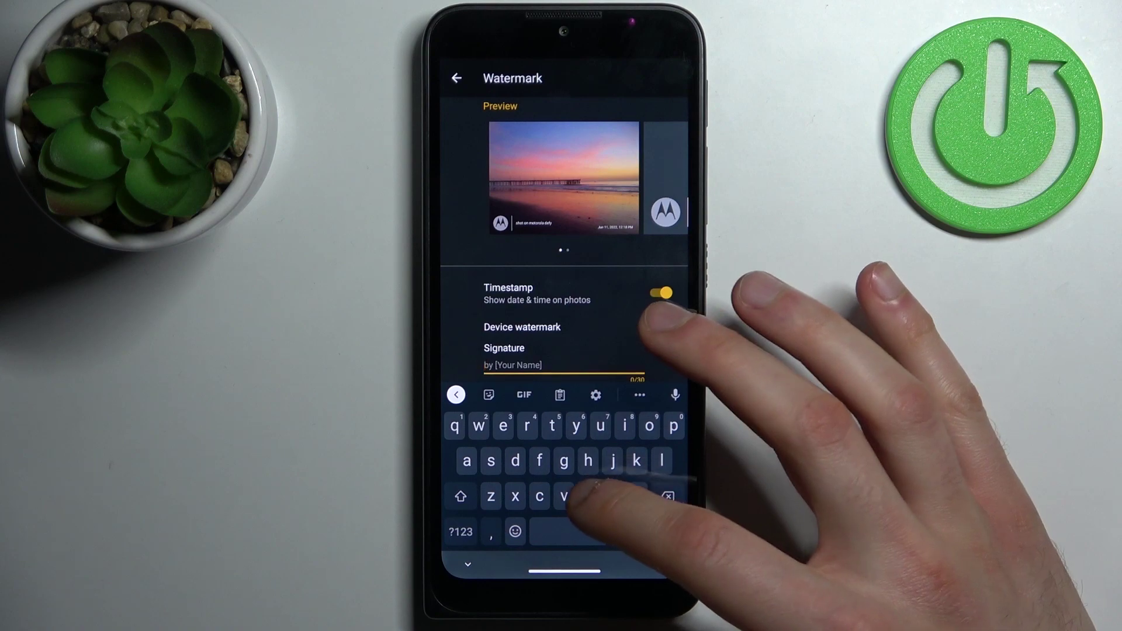
type("ha")
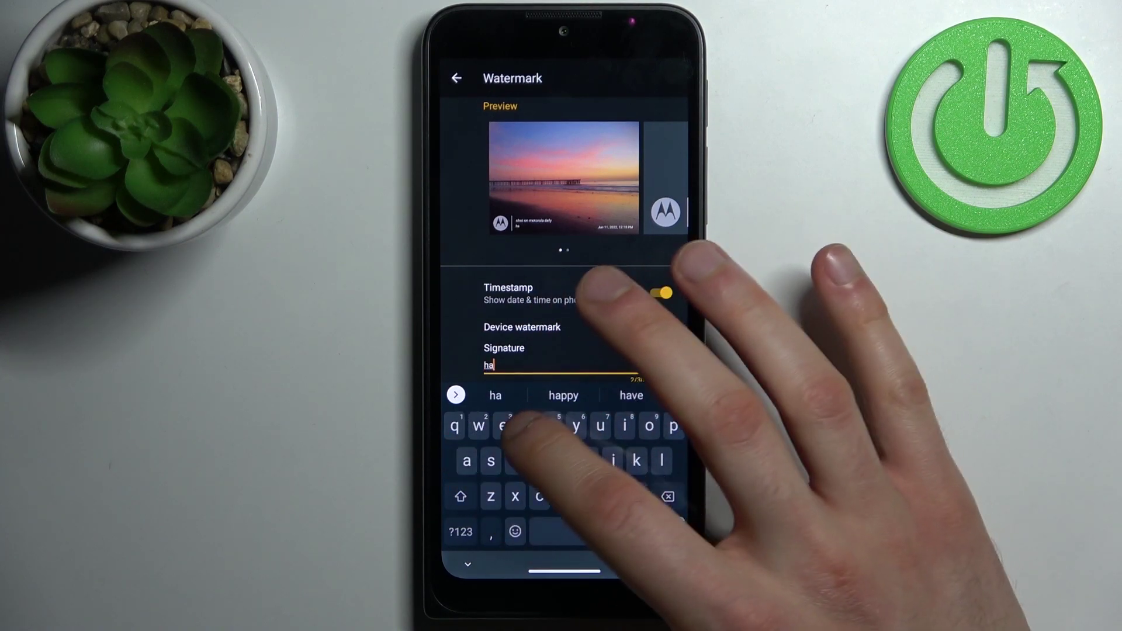
type("rdreseti")
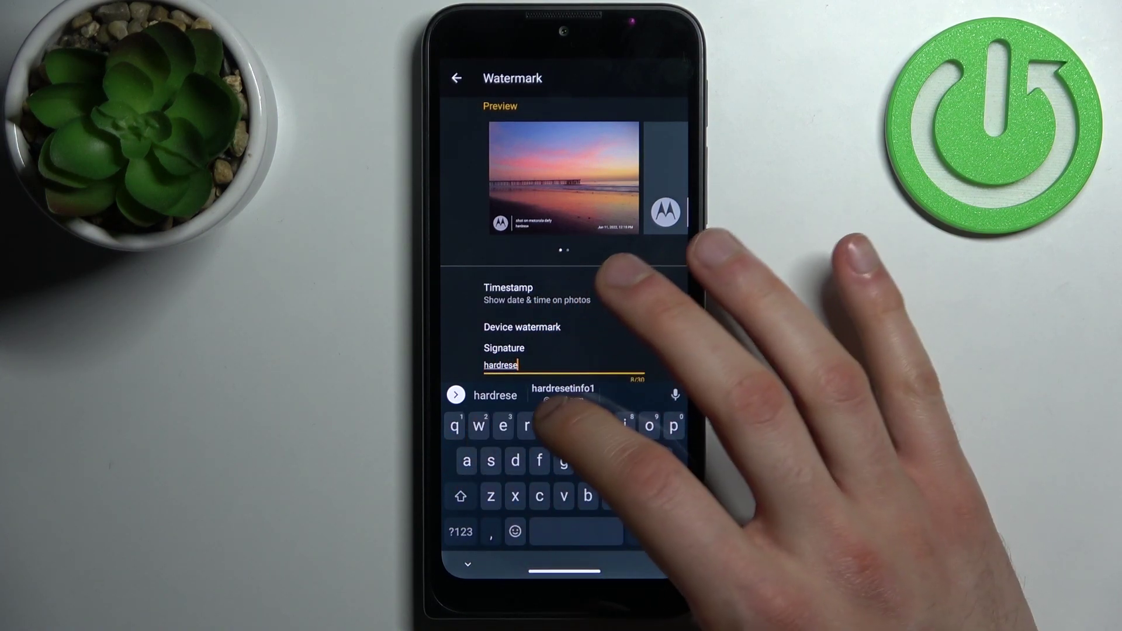
type("nfo")
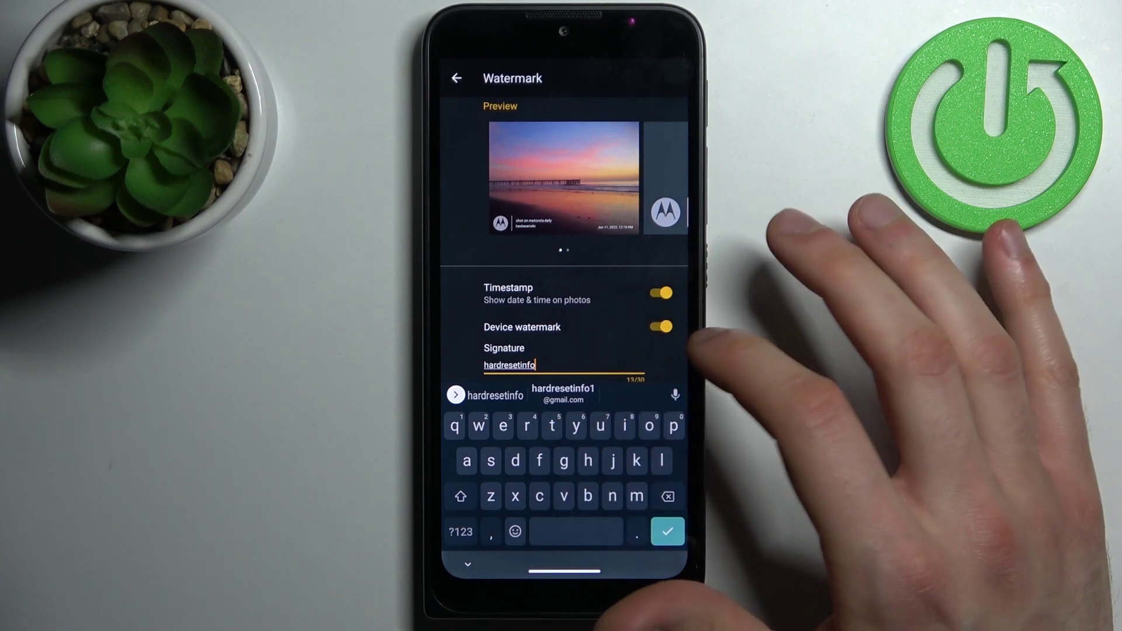
Confirm the signature 'hardresetinfo' and dismiss the keyboard
left_click(667, 532)
Swipe the watermark preview to the second layout with the Motorola logo and 'hardresetinfo'
left_click_drag(632, 185, 491, 185)
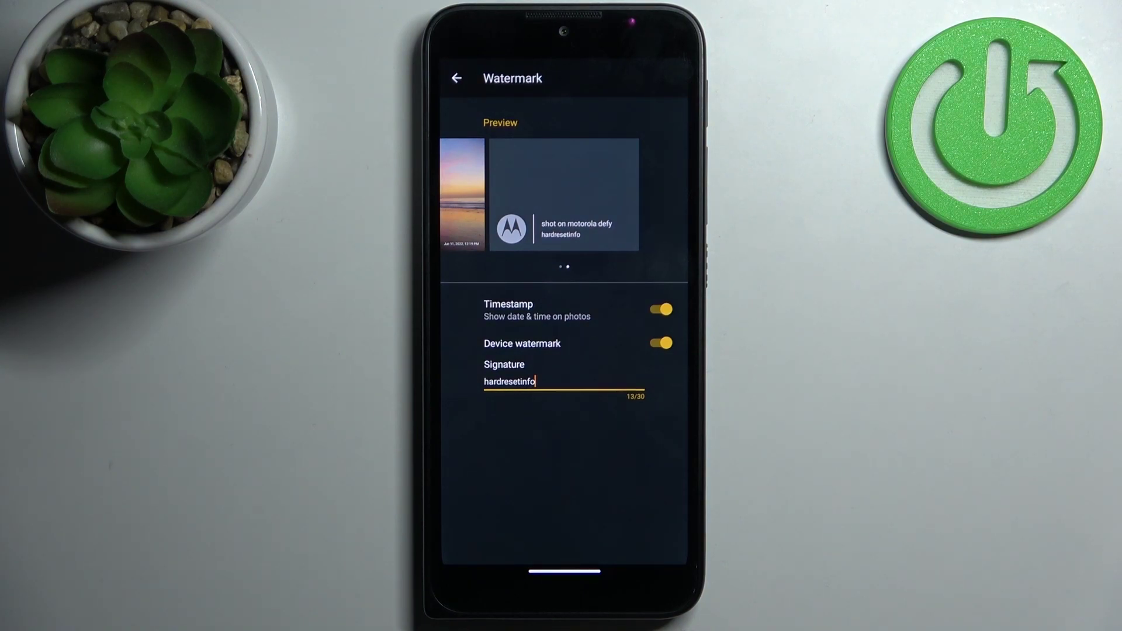
left_click_drag(566, 572, 564, 420)
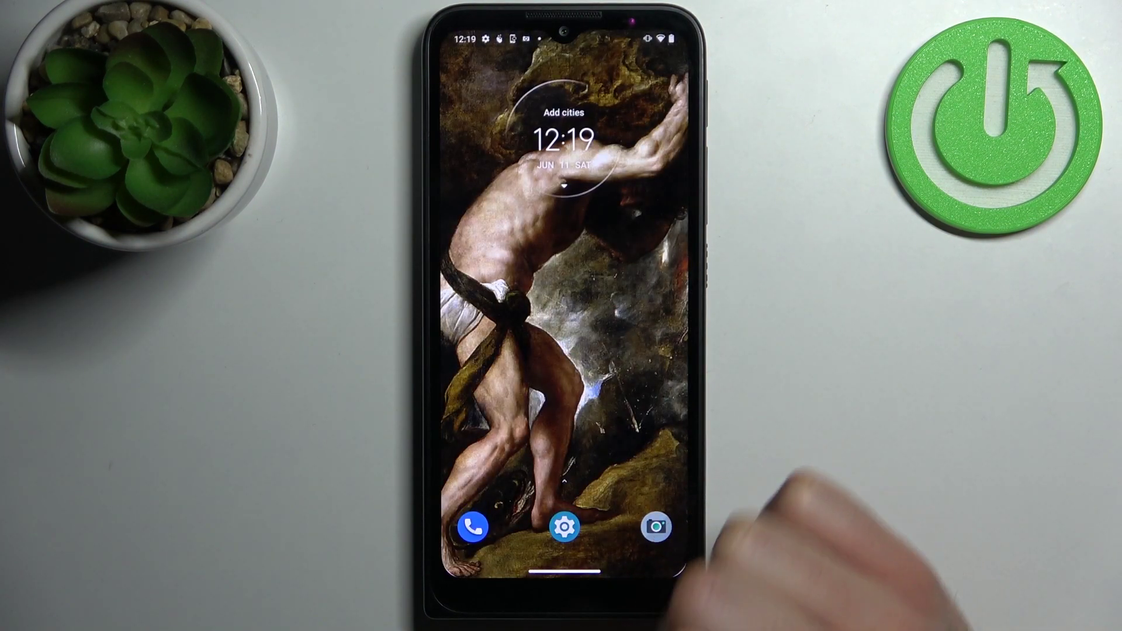